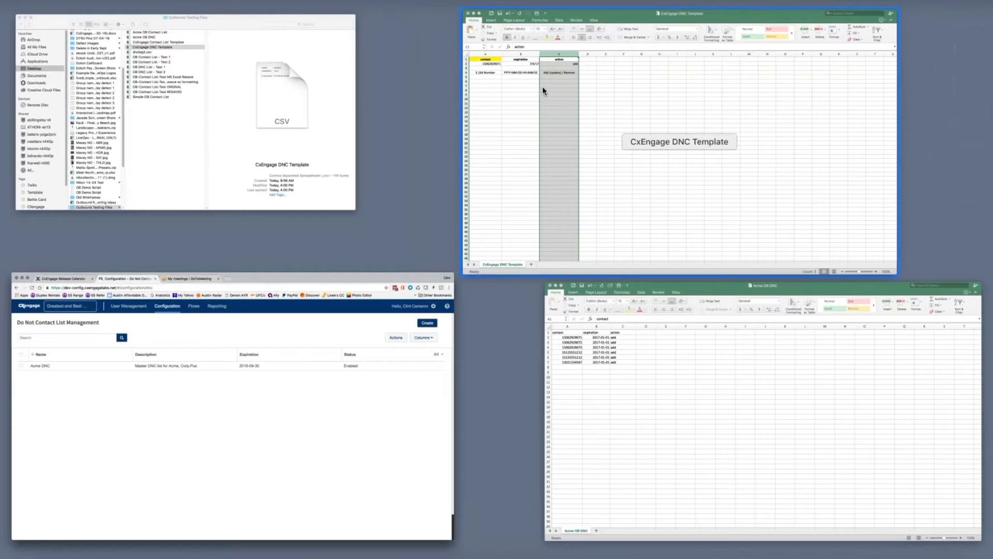
Bring the CxEngage DNC Template workbook to the front from Mission Control
{"action": "left_click", "coordinate": [582, 86]}
Inspect the template's sample contact cells A6–A7 and the 'add' action in C2, then show all windows
{"action": "left_click", "coordinate": [68, 138]}
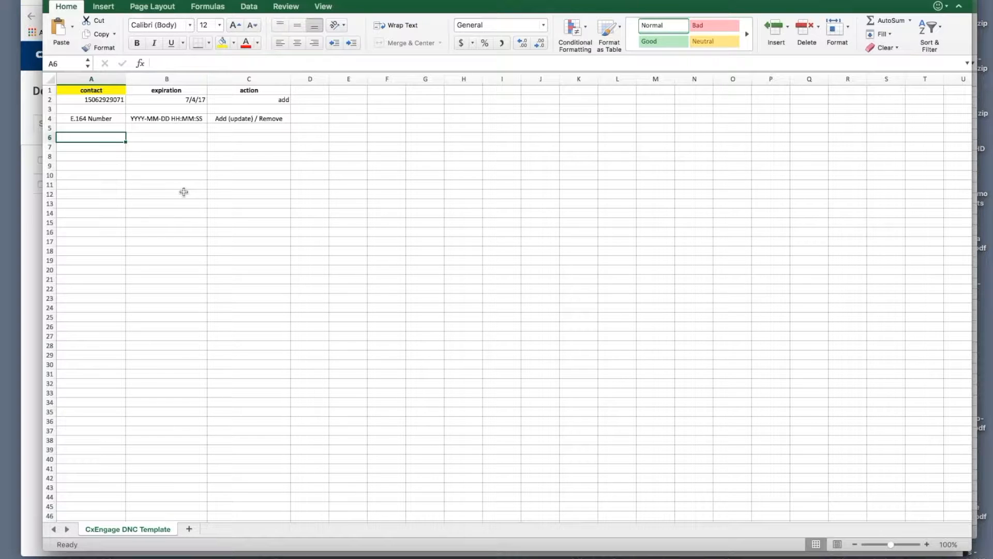
{"action": "left_click", "coordinate": [108, 145]}
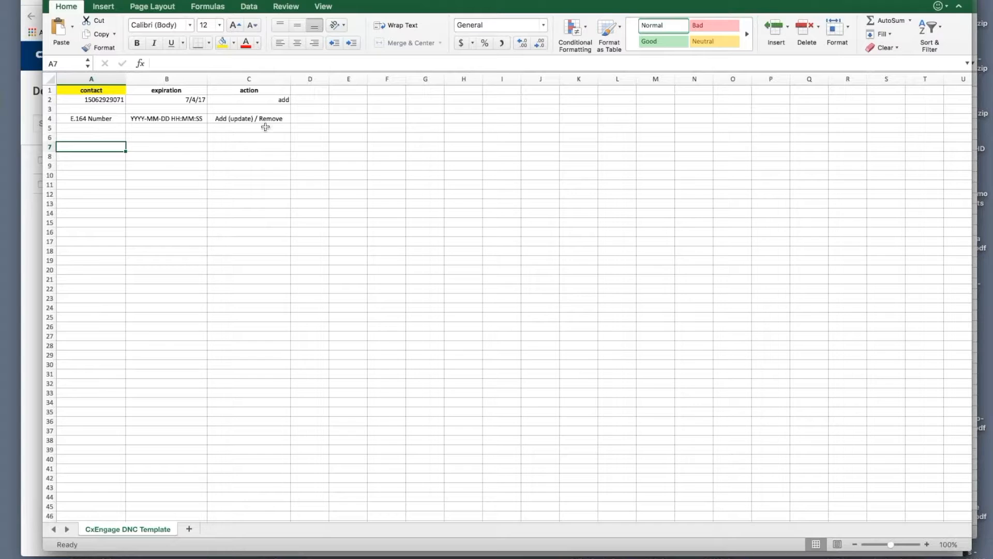
{"action": "left_click", "coordinate": [265, 98]}
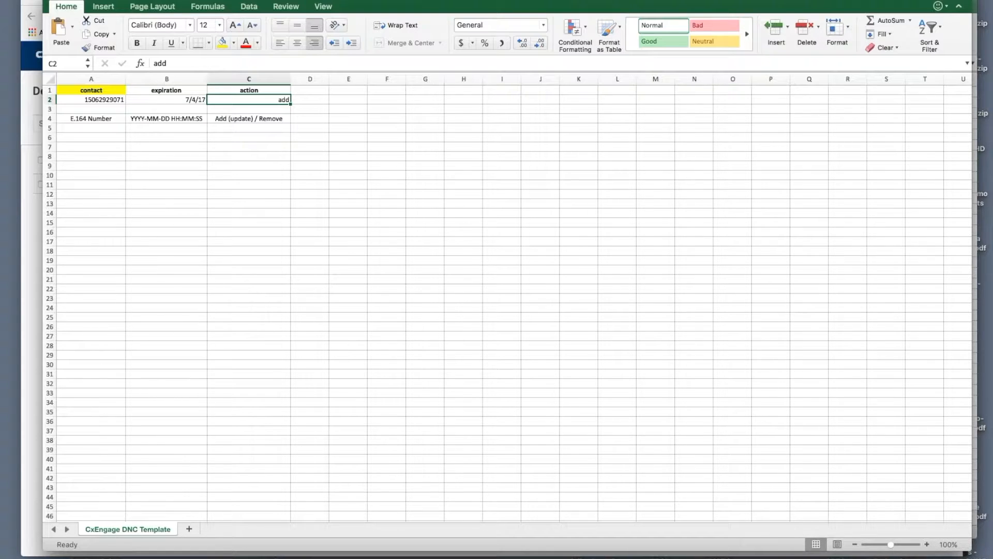
{"action": "key", "text": "ctrl+Up"}
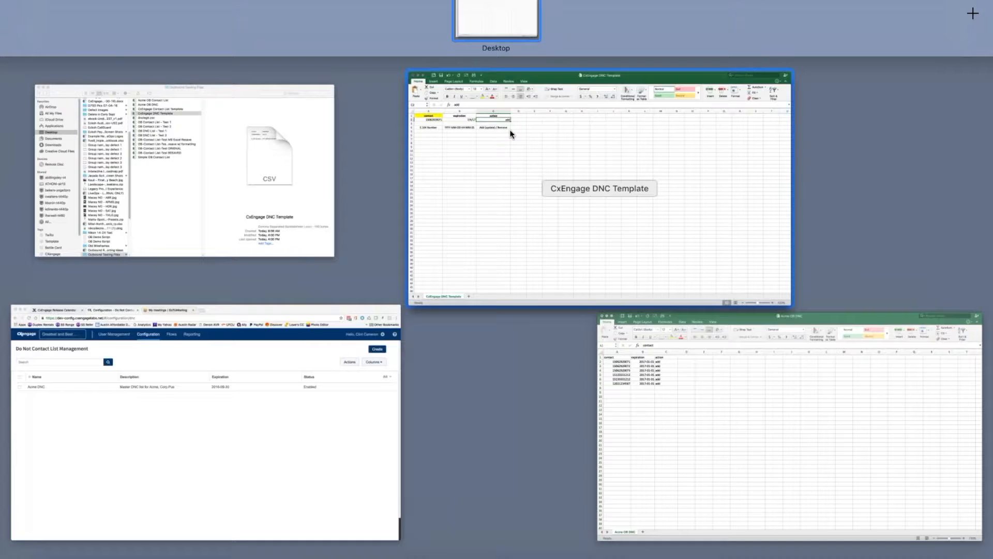
In the Acme OB DNC sheet, add a contact number in A8 with expiration 2017-01-01 copied from B7
{"action": "left_click", "coordinate": [740, 397]}
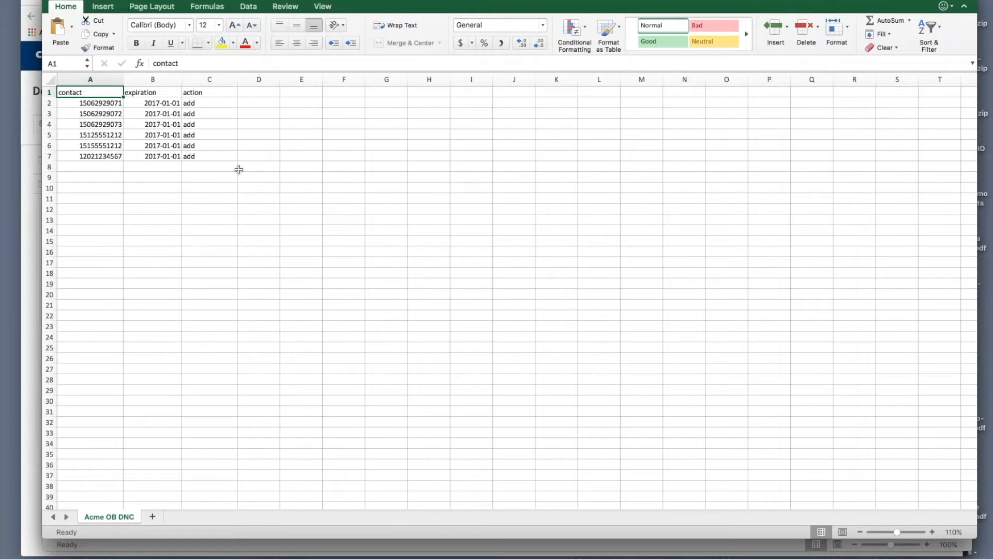
{"action": "left_click", "coordinate": [104, 167]}
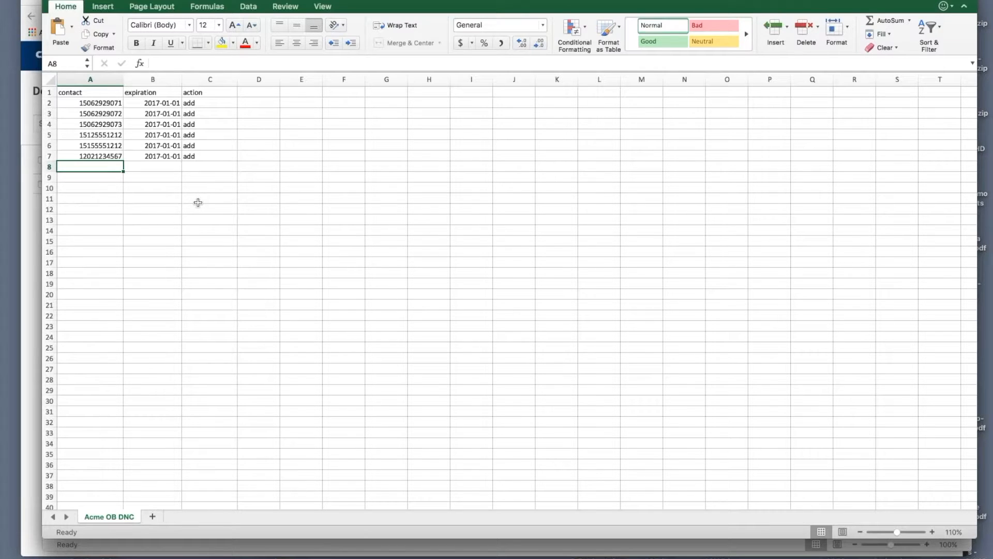
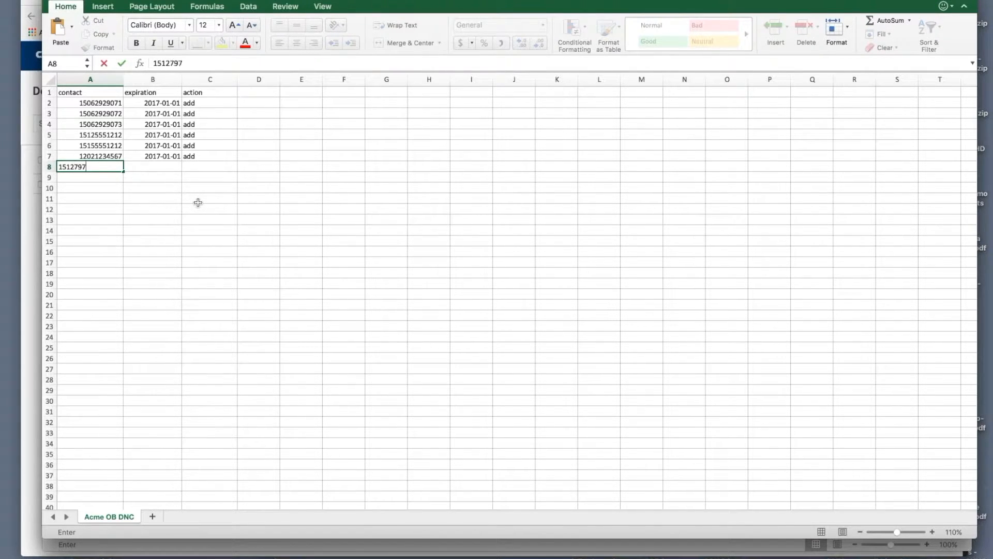
{"action": "key", "text": "Tab"}
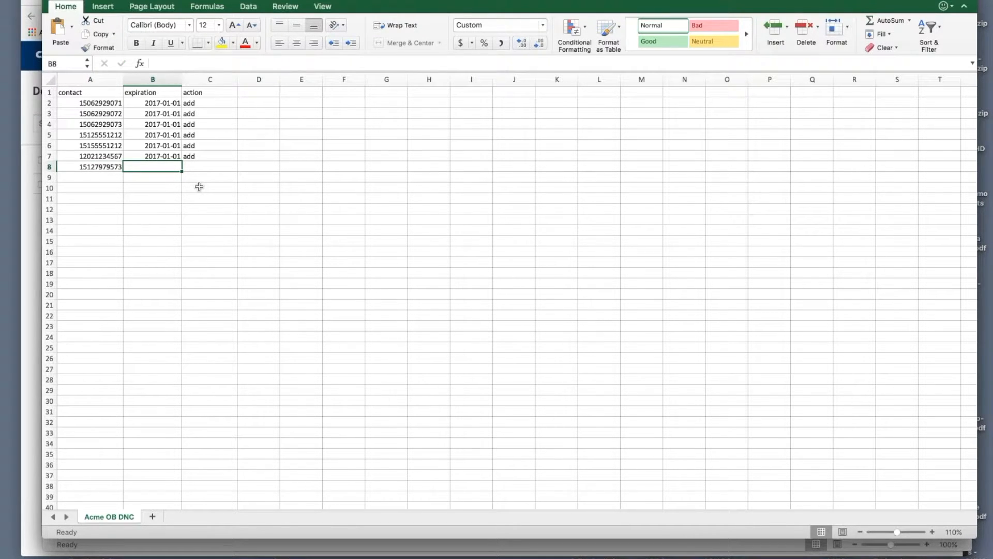
{"action": "key", "text": "Up"}
{"action": "key", "text": "super+c"}
{"action": "key", "text": "Down"}
{"action": "key", "text": "super+v"}
Set the new row's action in C8 to 'add', then return to the CxEngage Do Not Contact page
{"action": "left_click", "coordinate": [215, 169]}
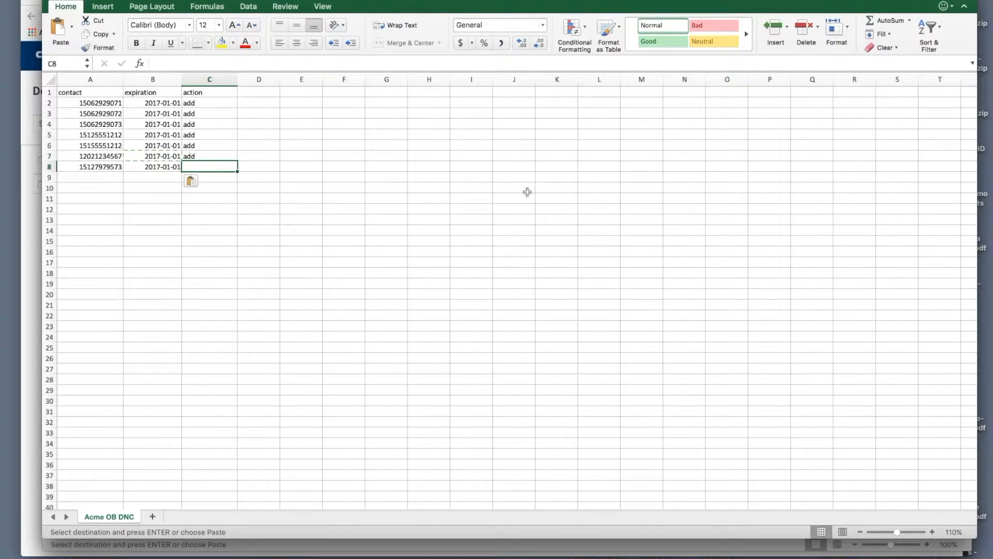
{"action": "type", "text": "add"}
{"action": "key", "text": "Return"}
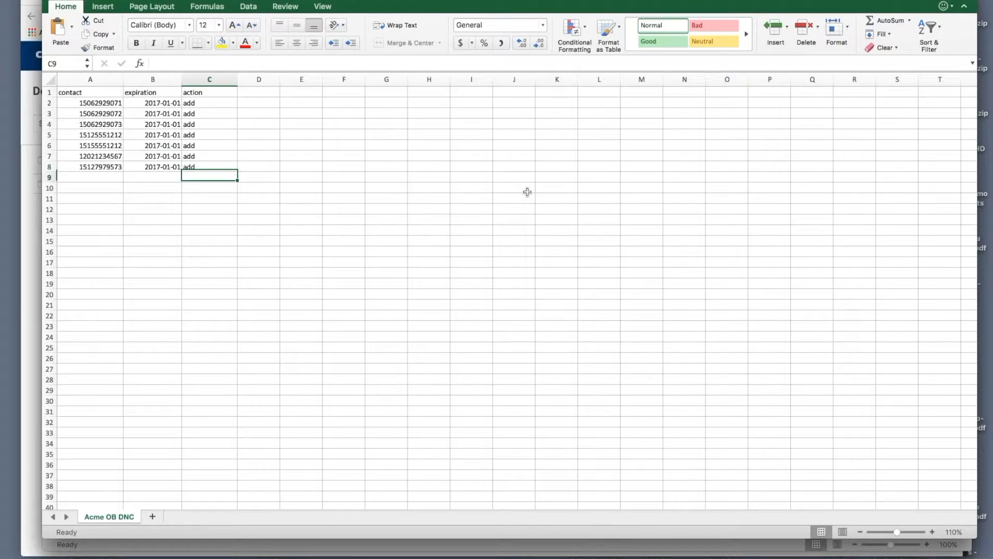
{"action": "left_click", "coordinate": [94, 178]}
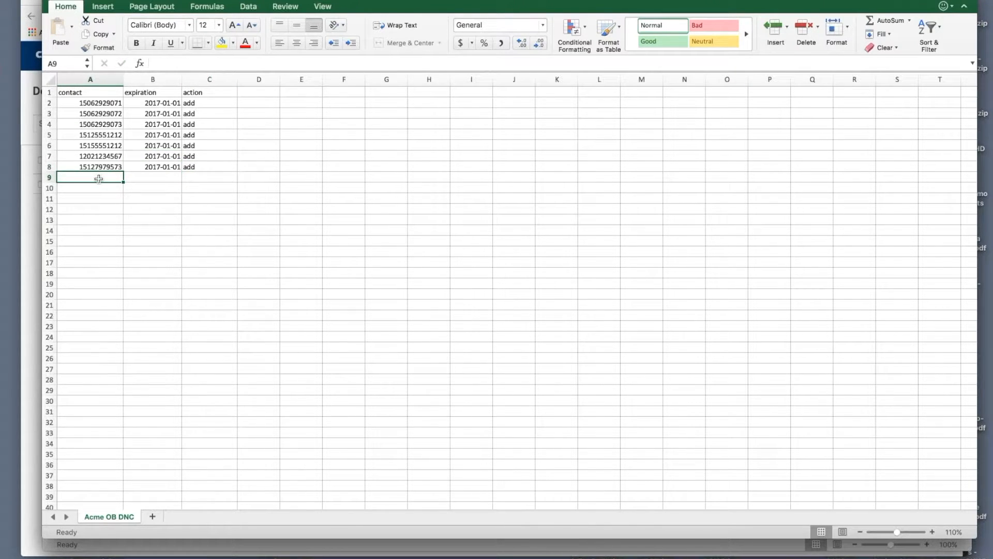
{"action": "left_click", "coordinate": [30, 215]}
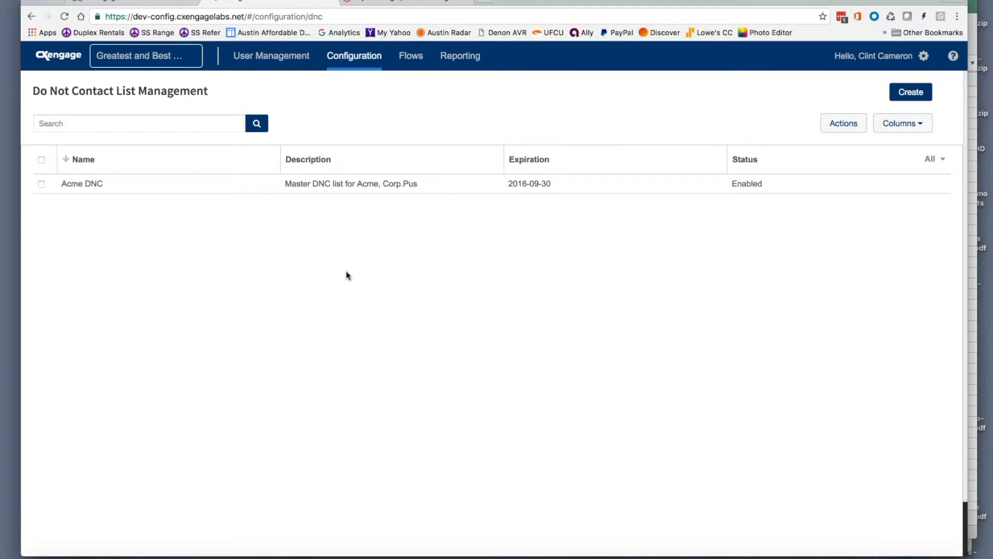
Switch back to CxEngage's Do Not Contact List Management page and start a new list with Create
{"action": "key", "text": "super+Tab"}
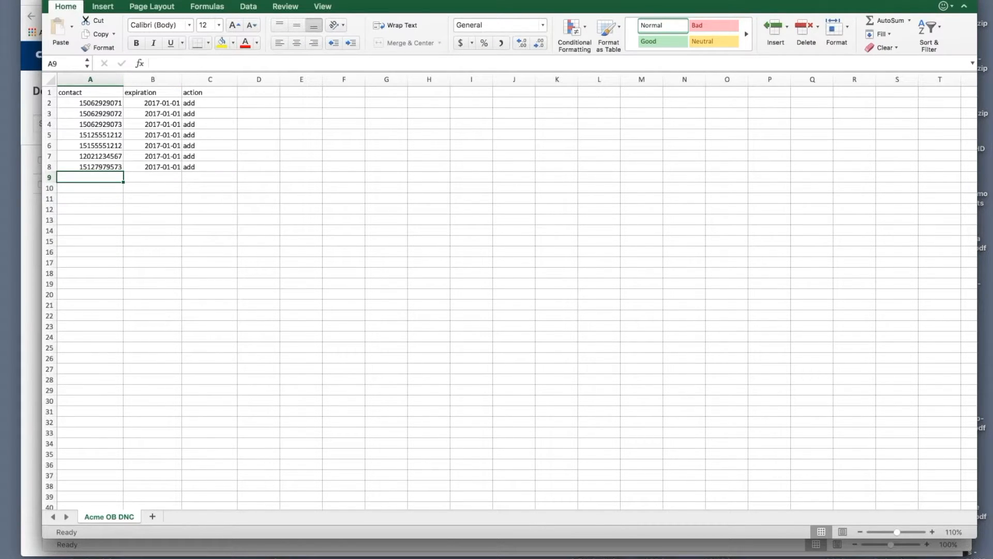
{"action": "key", "text": "super+Tab"}
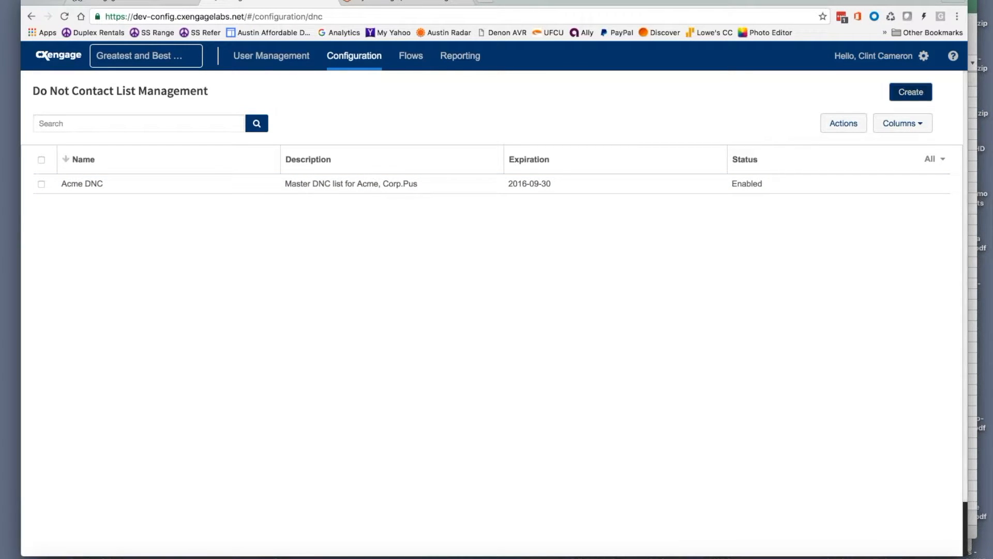
{"action": "left_click", "coordinate": [910, 93]}
Name the new list 'Demo 1' with description 'Demo DNC for the world'
{"action": "left_click", "coordinate": [770, 141]}
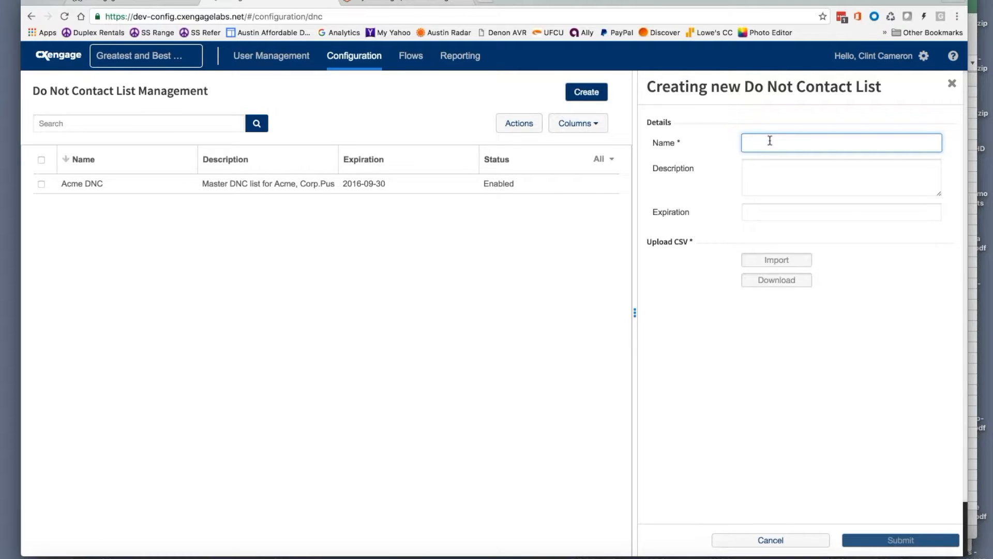
{"action": "type", "text": "Demo"}
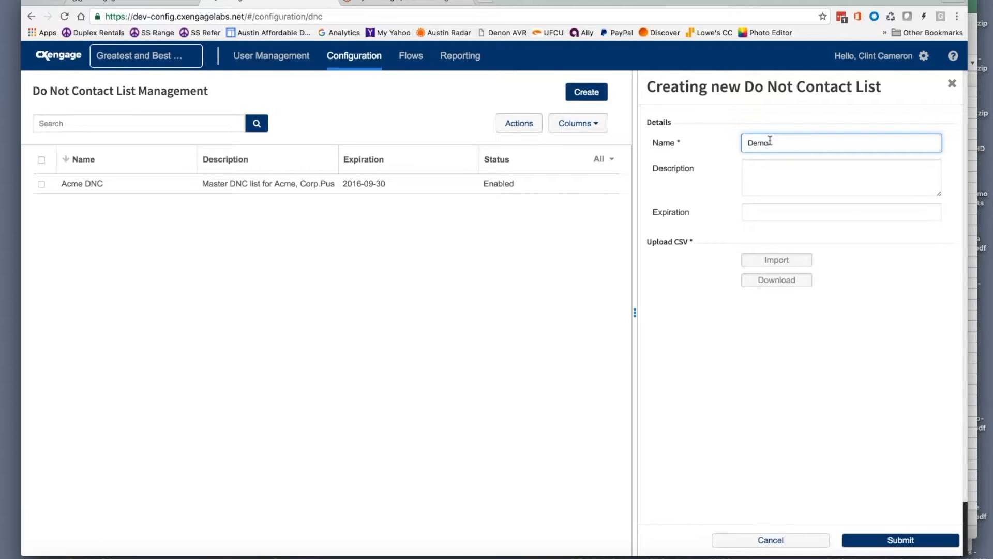
{"action": "key", "text": "Tab"}
{"action": "type", "text": "Demo"}
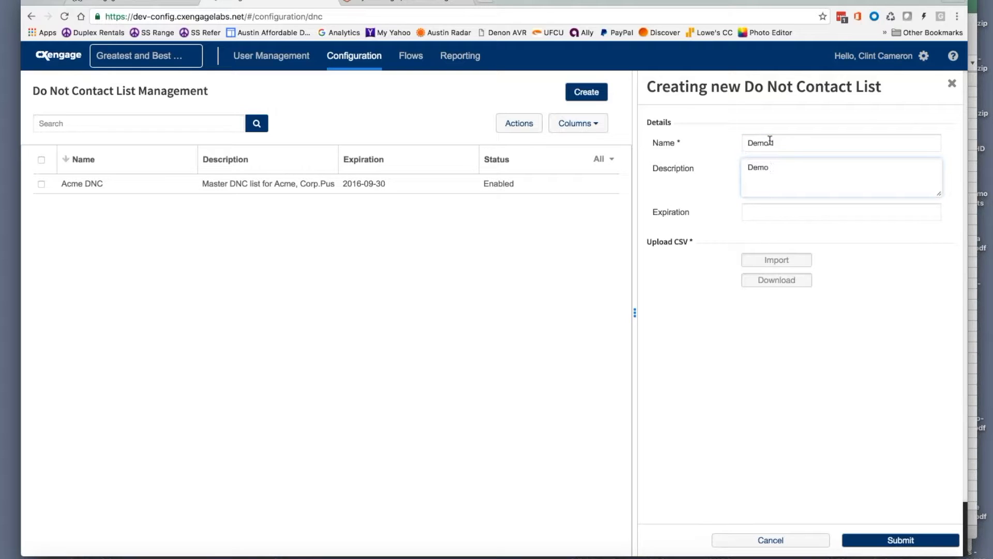
{"action": "type", "text": " DNC fot r the world"}
{"action": "left_click", "coordinate": [782, 214]}
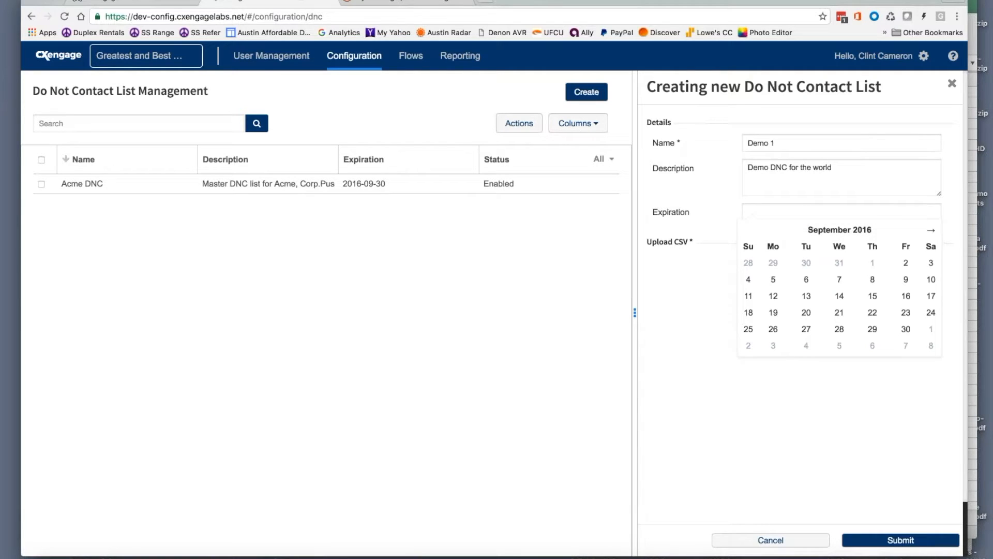
Pick November 30, 2016 in the calendar as the list's expiration date
{"action": "left_click", "coordinate": [931, 229]}
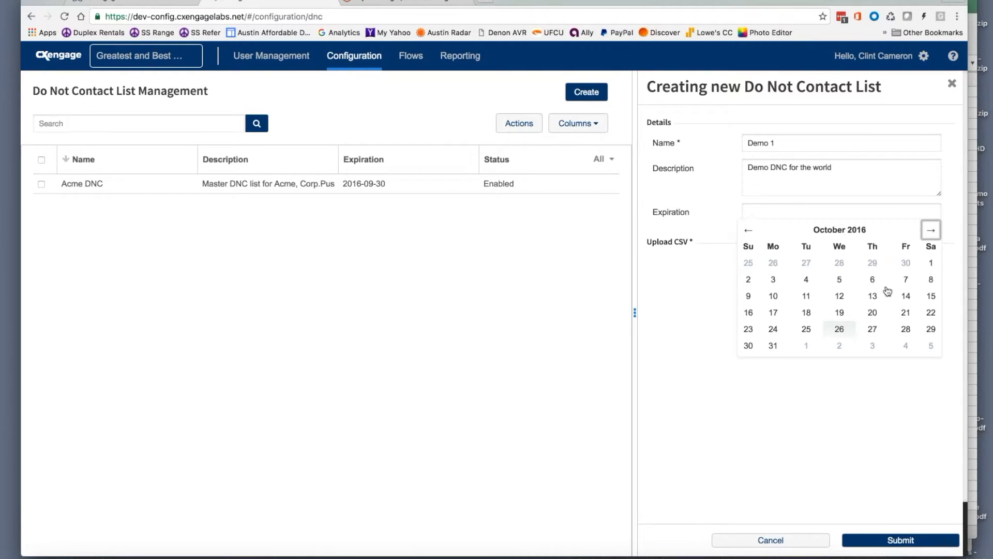
{"action": "left_click", "coordinate": [931, 229]}
{"action": "left_click", "coordinate": [839, 329]}
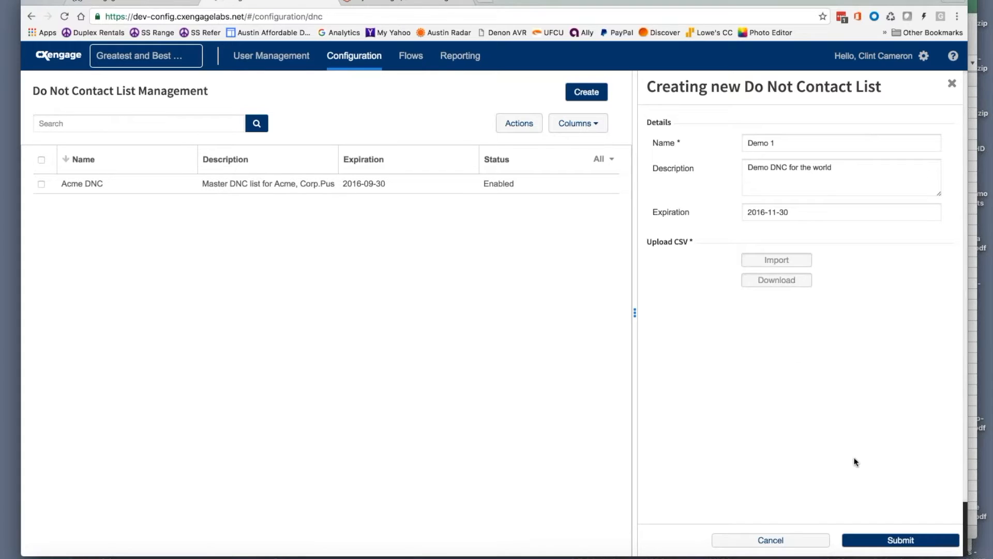
Submit the form to save the Demo 1 Do Not Contact list
{"action": "left_click", "coordinate": [892, 543]}
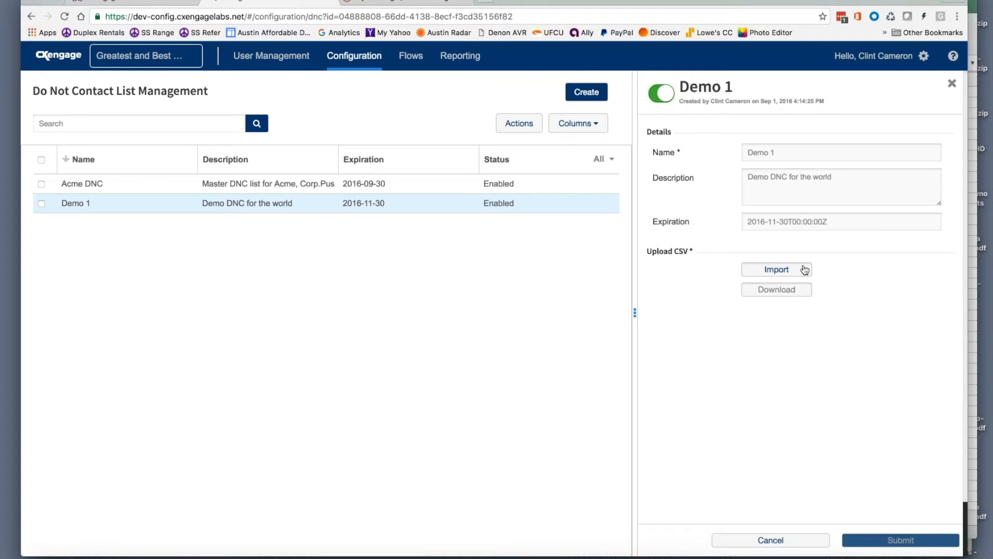
Import the Acme OB DNC CSV file into the Demo 1 list
{"action": "left_click", "coordinate": [805, 269]}
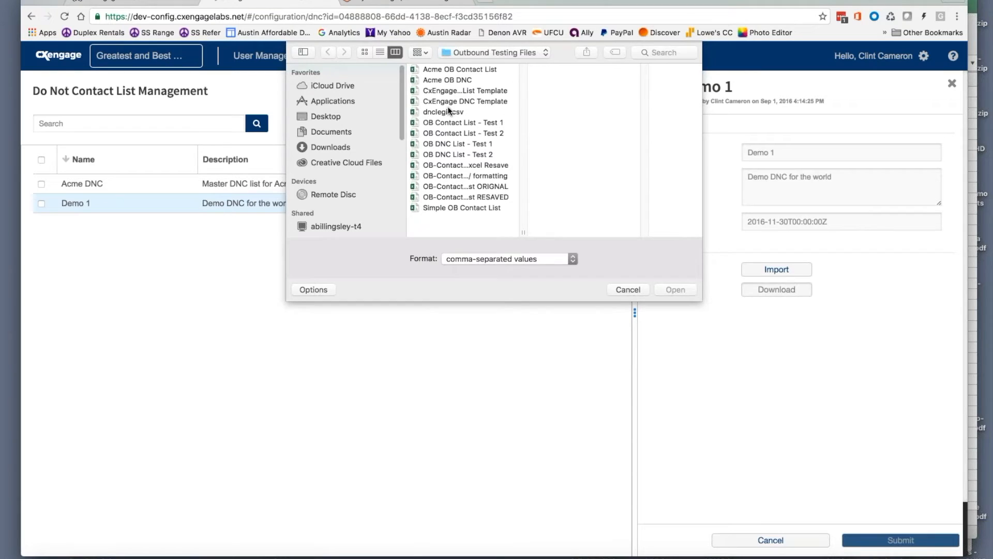
{"action": "left_click", "coordinate": [462, 80]}
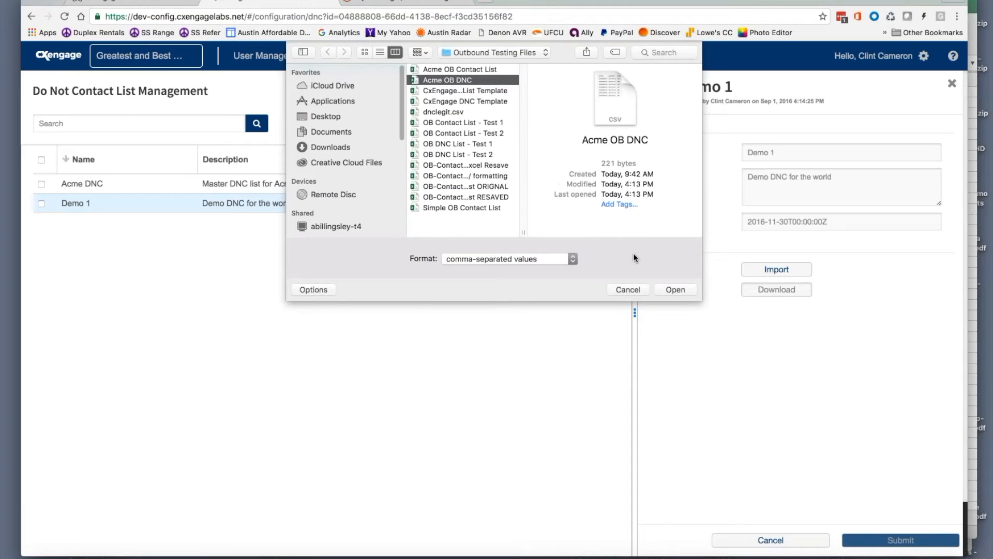
{"action": "left_click", "coordinate": [675, 290]}
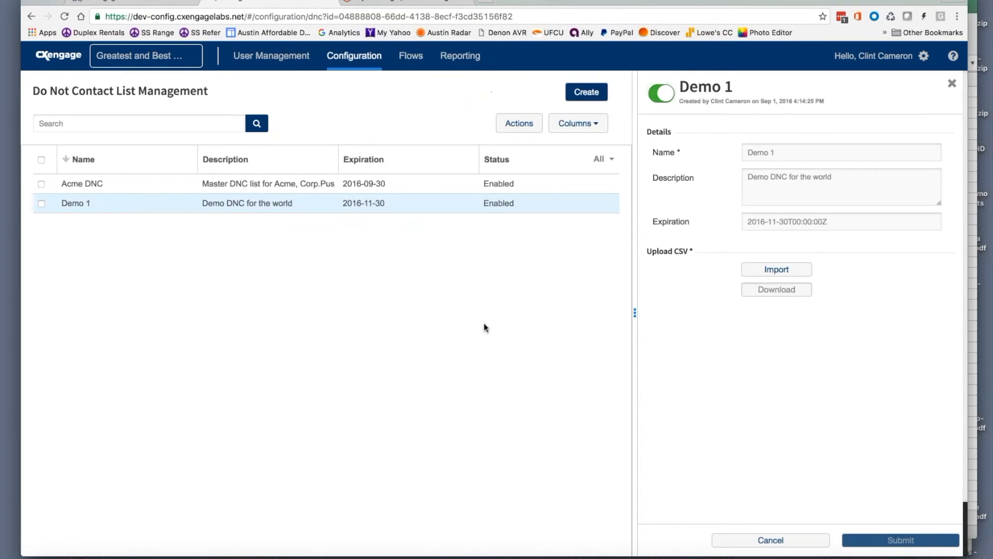